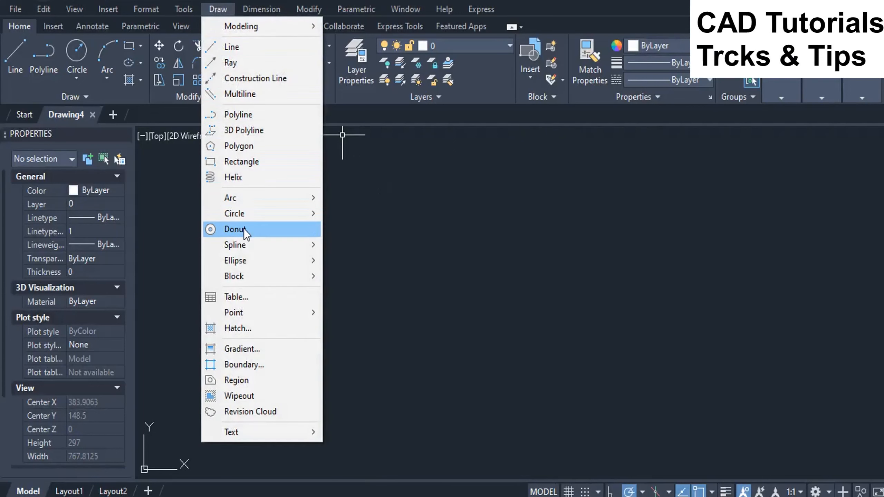
- Define a block attribute with tag 1 and default value TEST1, and place it in the empty drawing area
mouse_move(254, 278)
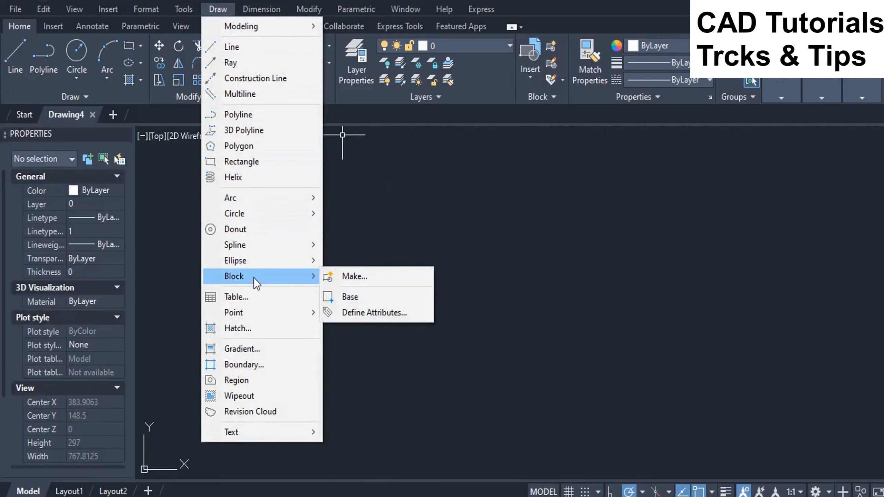
click(369, 313)
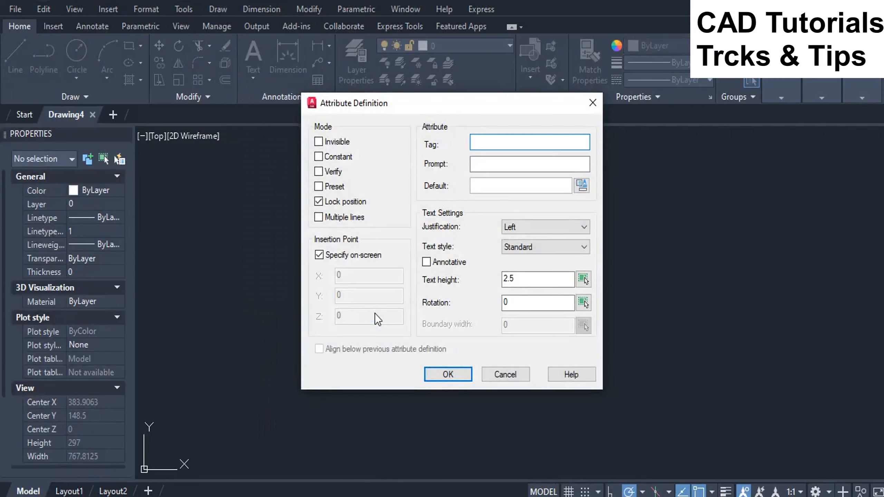
text(1)
click(509, 190)
text(TEST1)
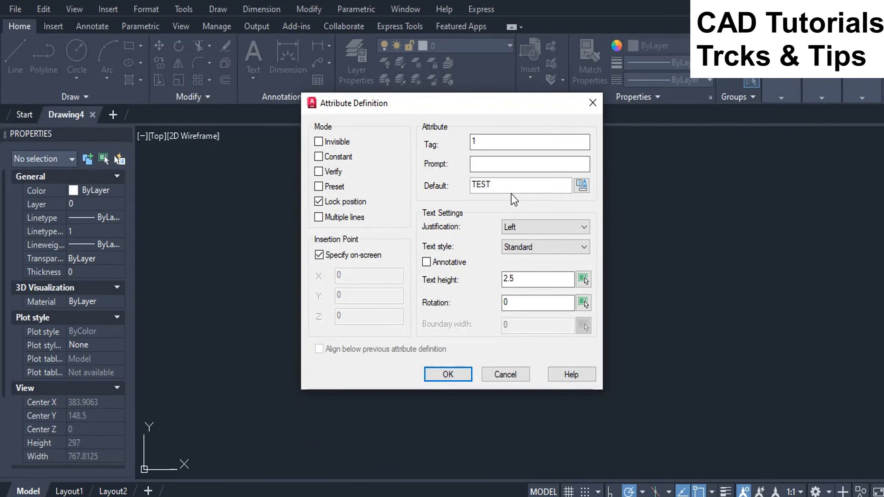
click(448, 375)
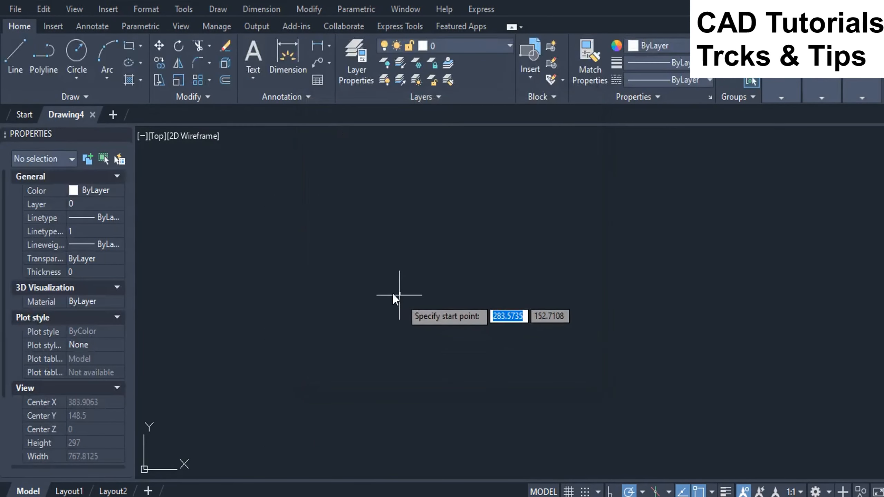
scroll(339, 243, up, 7)
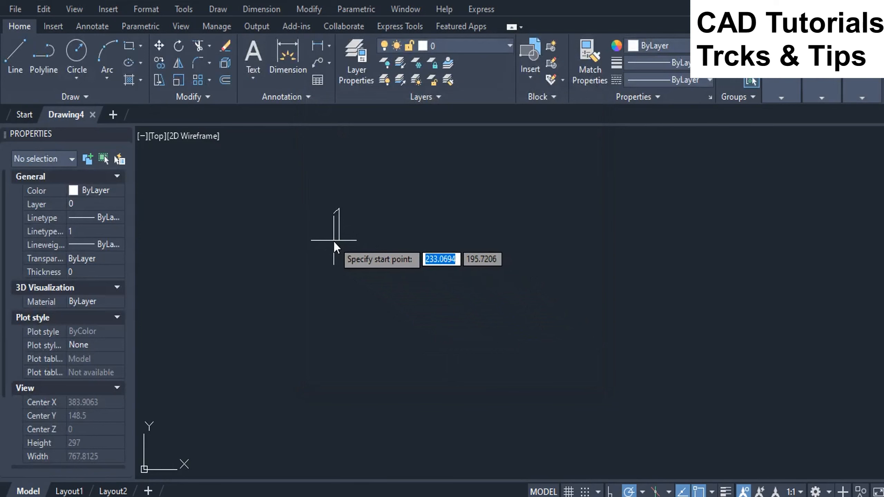
click(334, 241)
- Define a second attribute with tag 2 and default value TEST2, and place it directly below tag 1
key(Return)
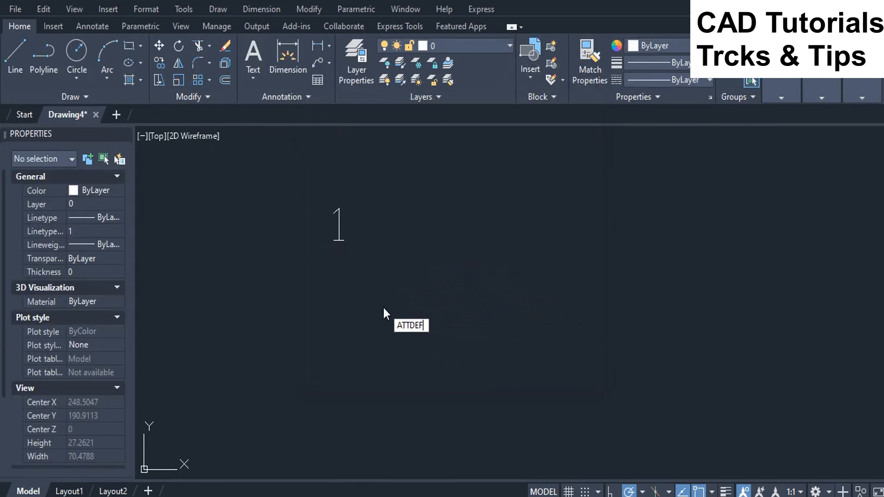
text(2)
click(496, 187)
text(TEST2)
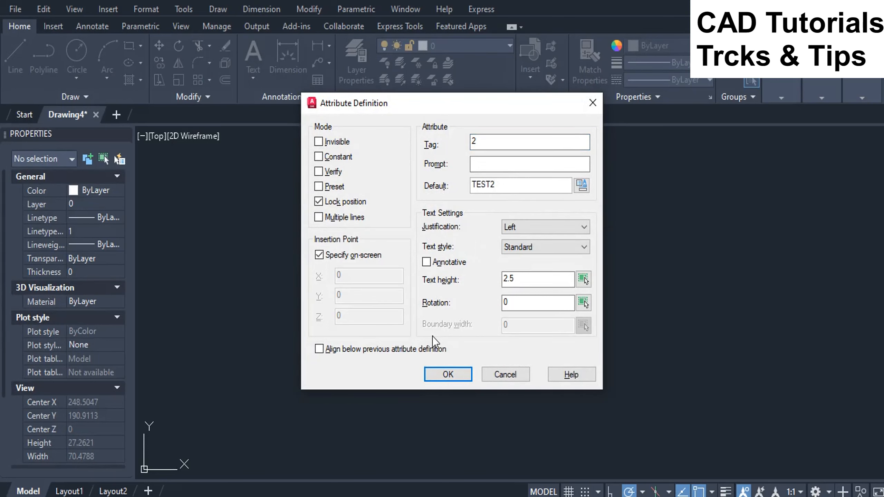
click(448, 374)
click(329, 315)
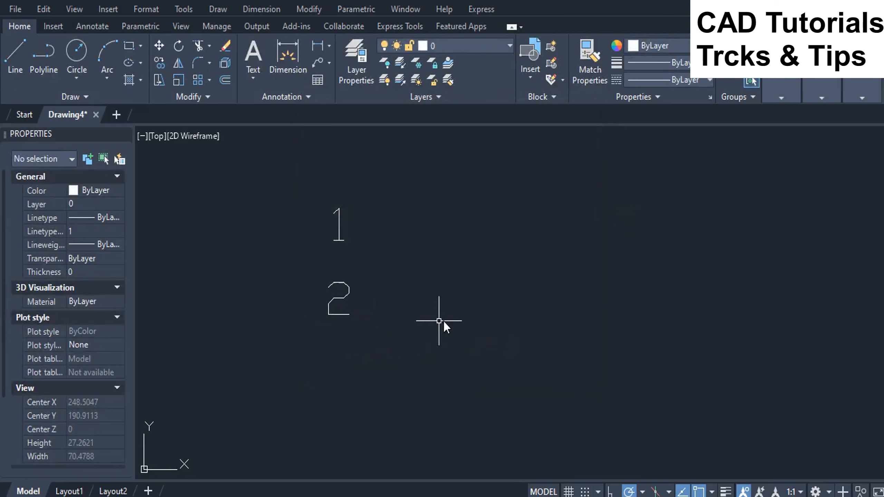
- Define a third attribute with tag 3 and default value TEST3, and place it directly below tag 2
text(ATTDEF)
key(Return)
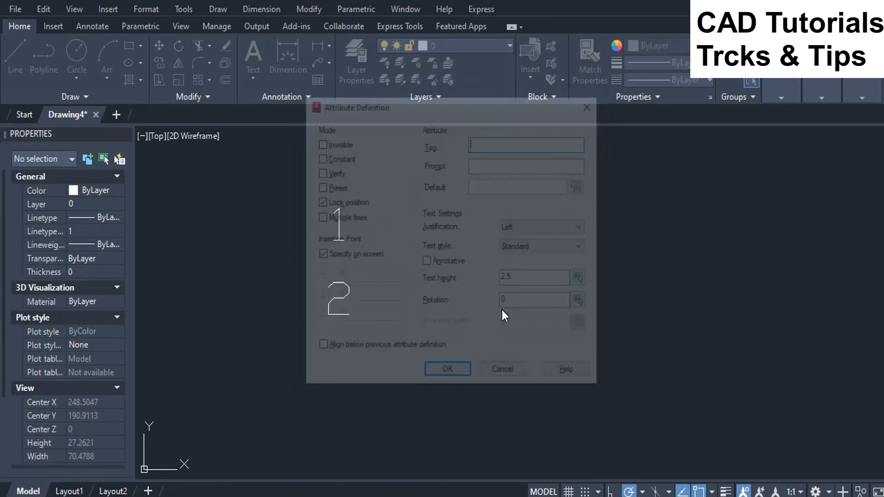
text(TEST)
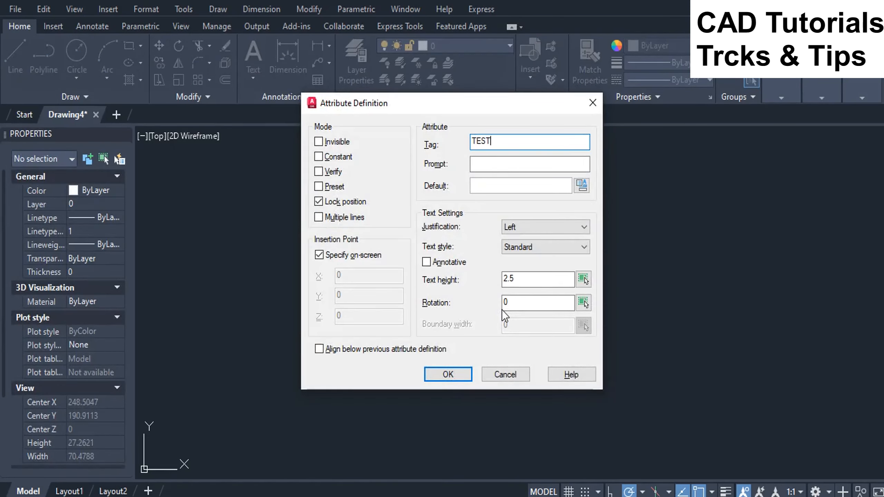
key(BackSpace)
key(BackSpace)
key(BackSpace)
key(BackSpace)
text(3)
click(498, 184)
text(TEST3)
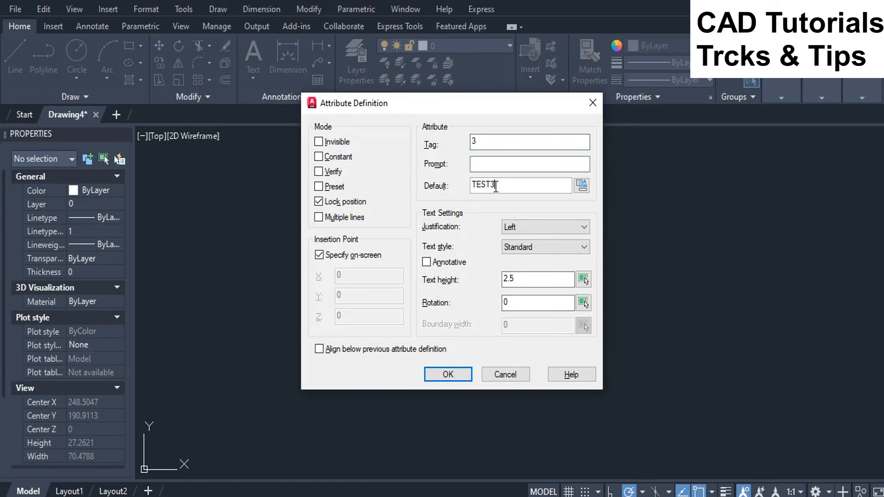
click(454, 377)
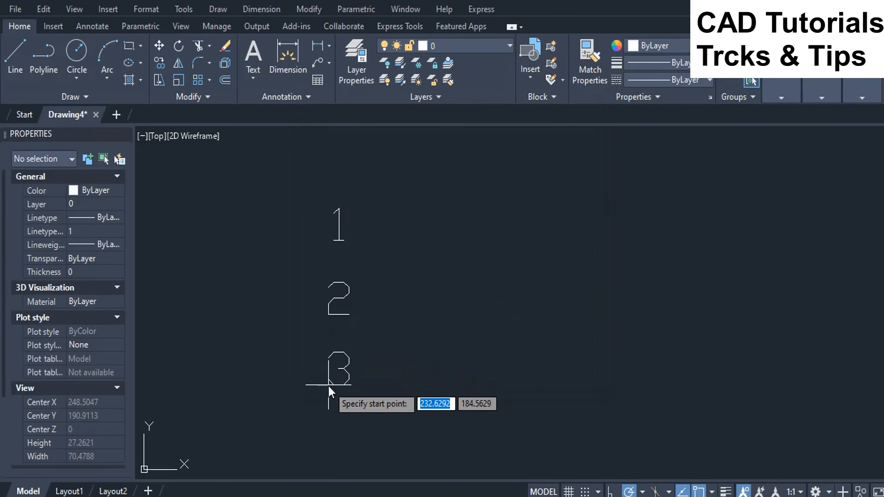
click(329, 385)
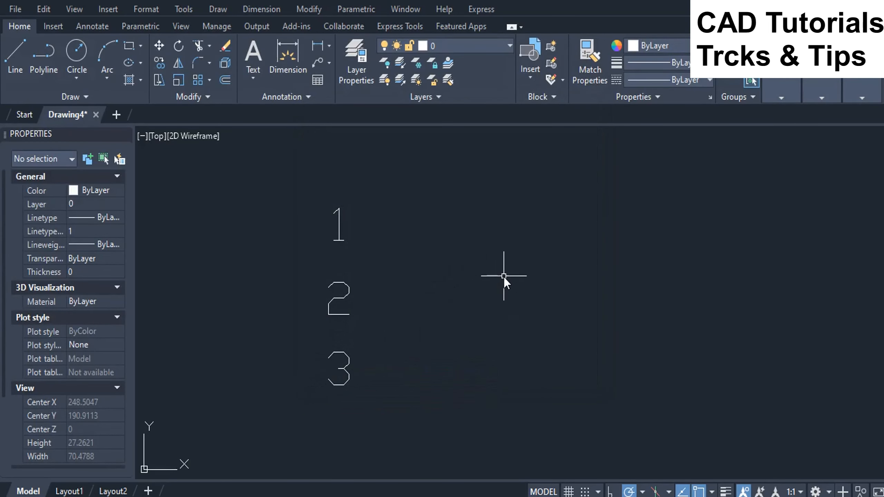
- Draw a rectangle about 39.4 by 21.7 units around the three attribute tags
scroll(506, 275, down, 2)
scroll(452, 292, up, 2)
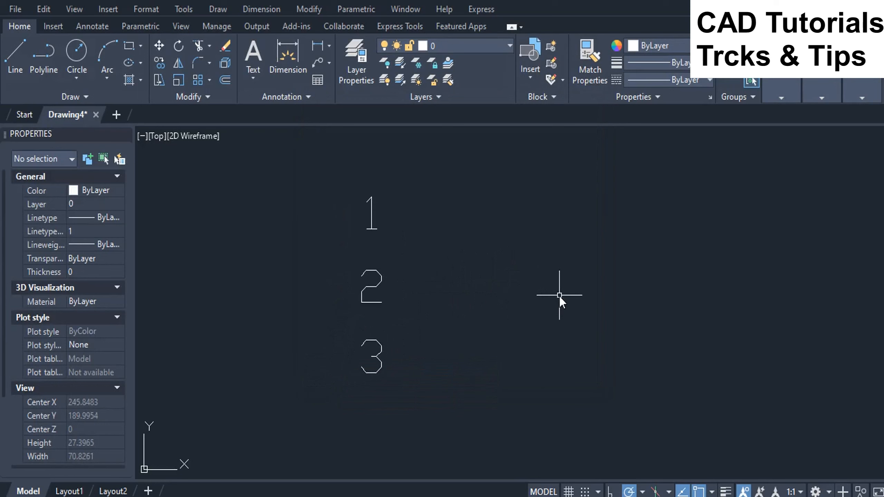
text(RED)
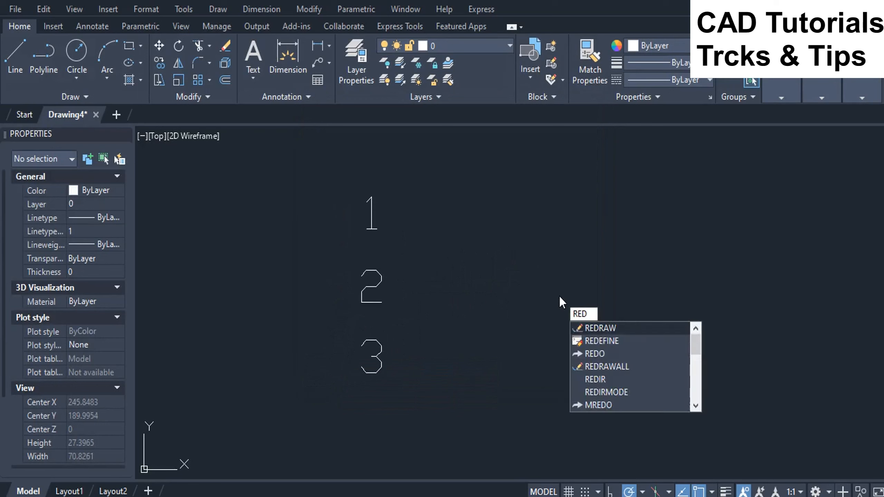
key(BackSpace)
text(C)
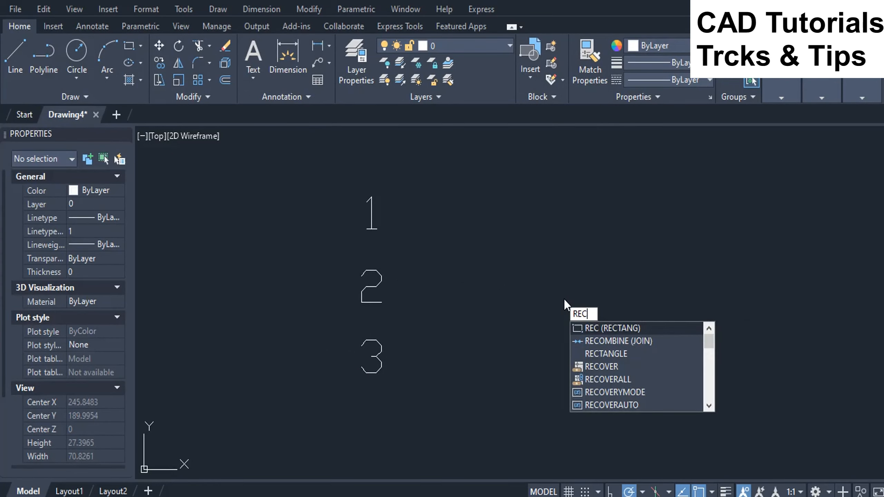
click(602, 330)
scroll(500, 248, down, 2)
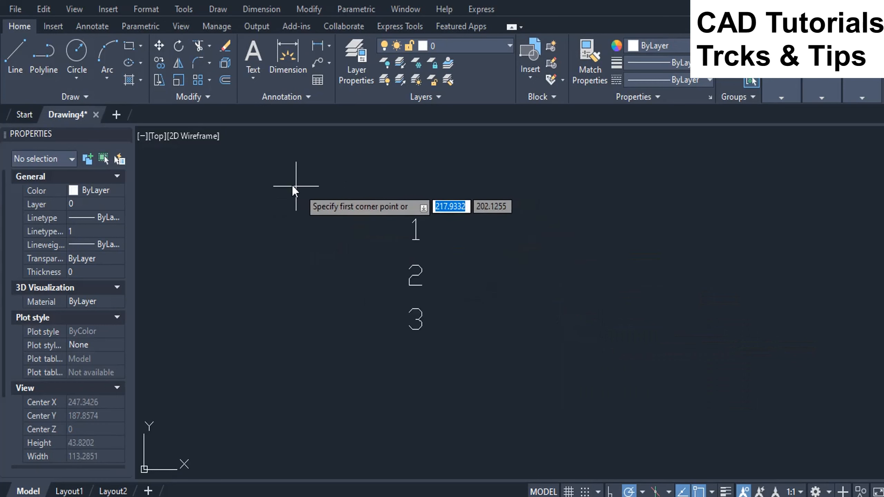
click(279, 181)
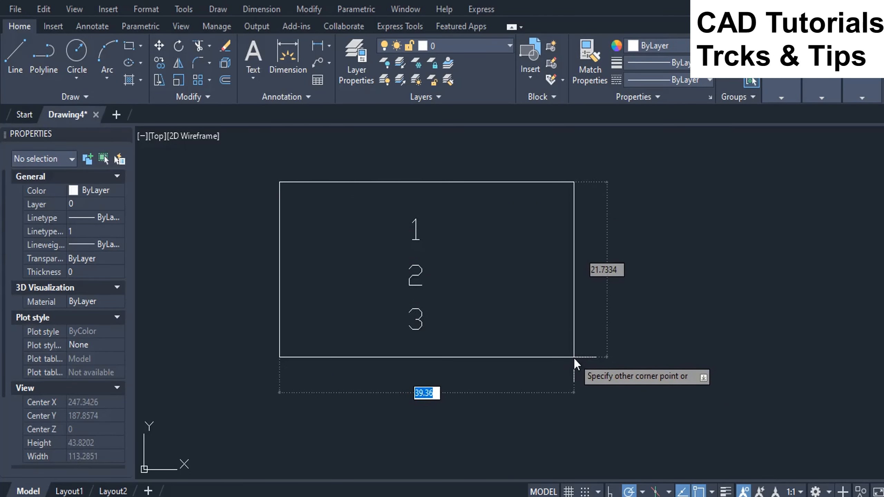
click(575, 357)
- Create a block named 123 from the rectangle and its three attributes, accepting the default attribute values
scroll(265, 303, down, 2)
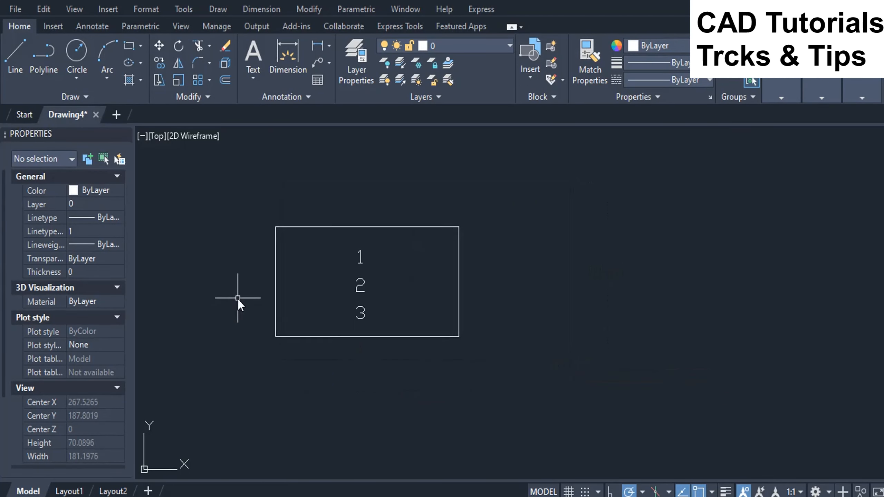
scroll(238, 298, down, 2)
text(b)
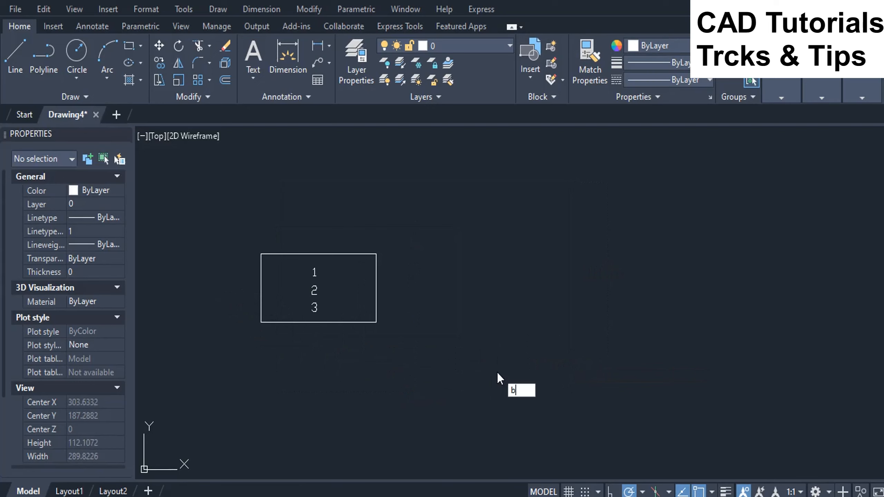
key(Return)
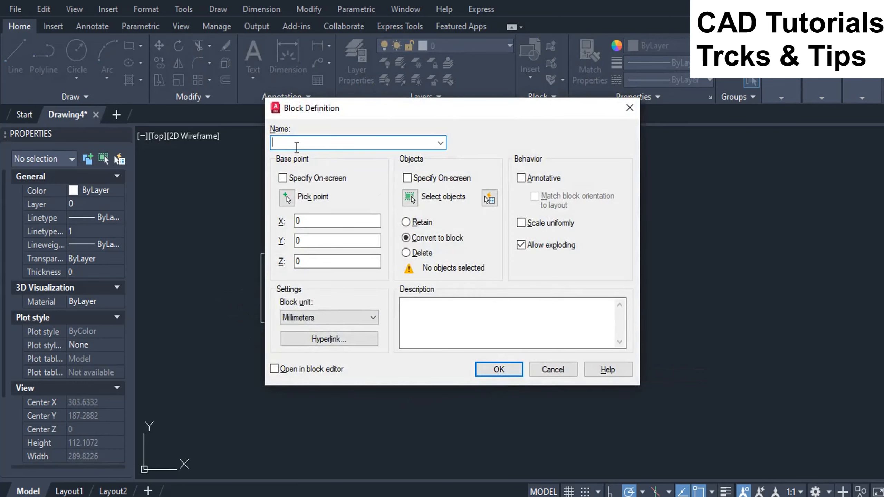
text(123)
click(410, 197)
click(419, 216)
click(251, 356)
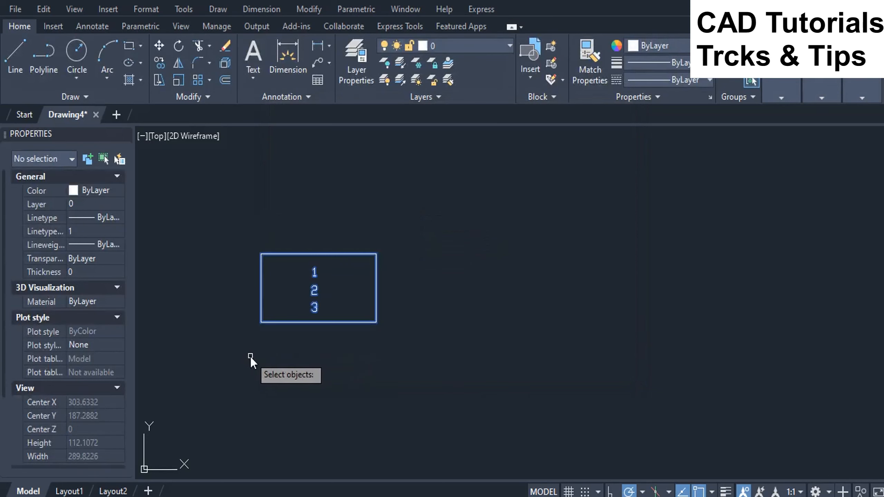
key(Return)
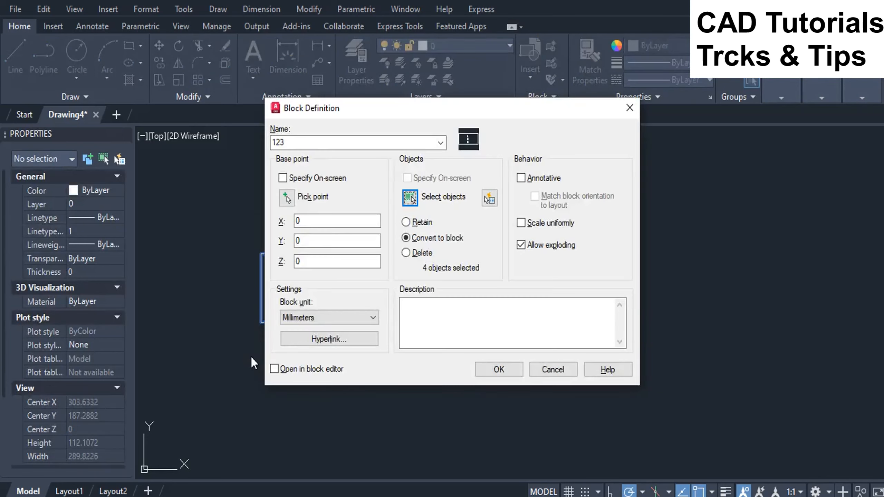
click(488, 375)
click(343, 412)
- Copy the block twice from its lower-left corner, once up and to the right and once farther right at the original's level
scroll(359, 334, up, 2)
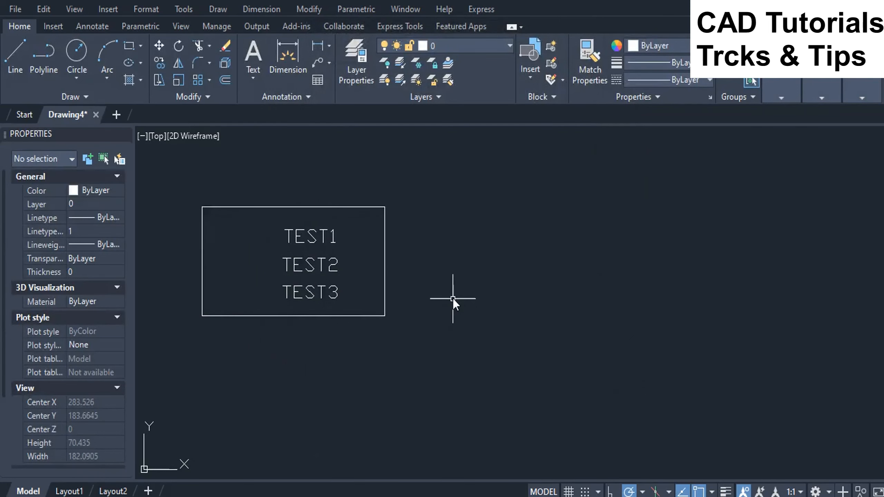
text(co)
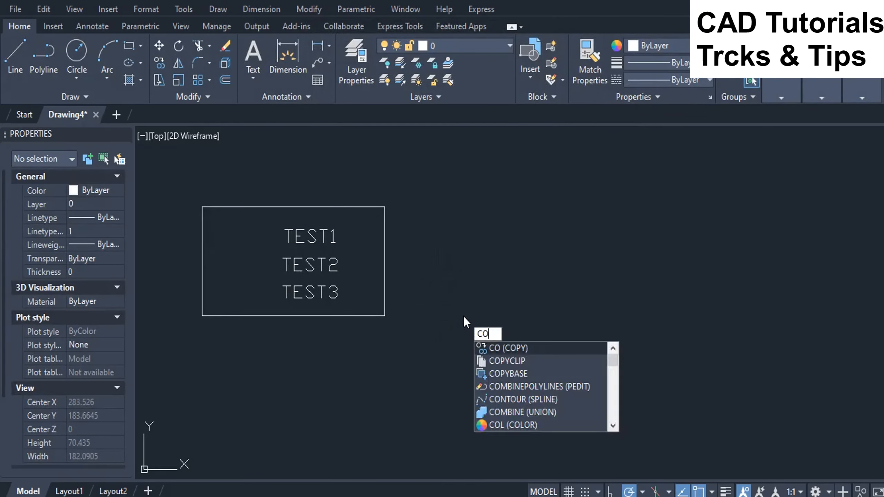
key(Return)
click(416, 188)
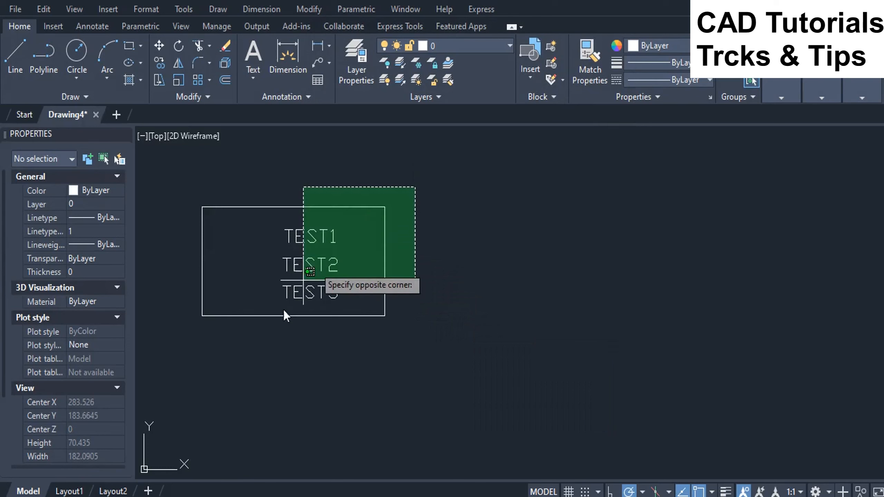
click(242, 360)
key(Return)
scroll(223, 351, down, 2)
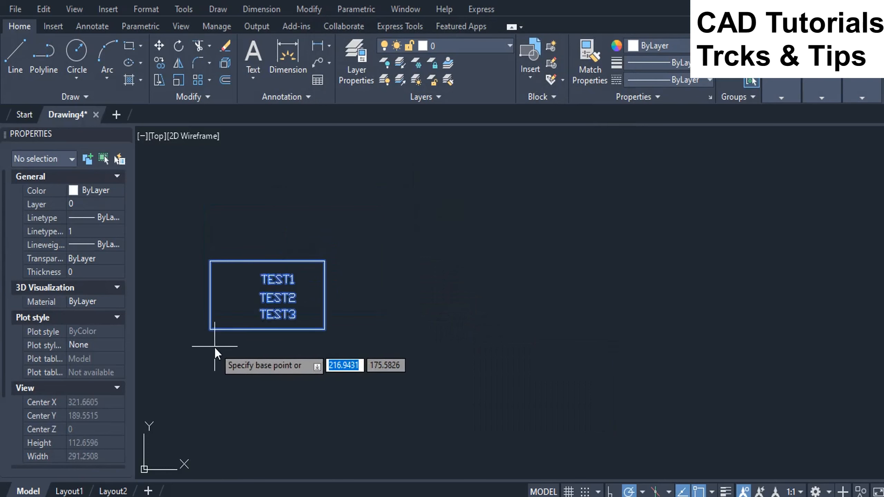
click(207, 332)
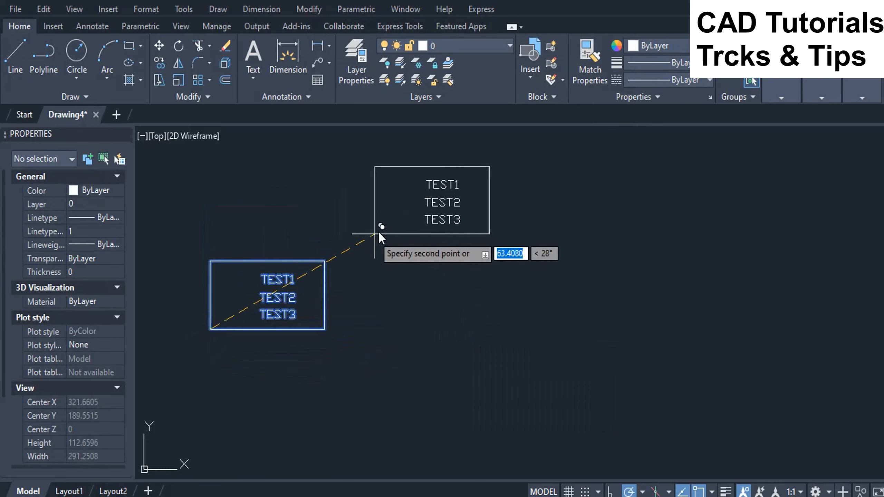
click(394, 222)
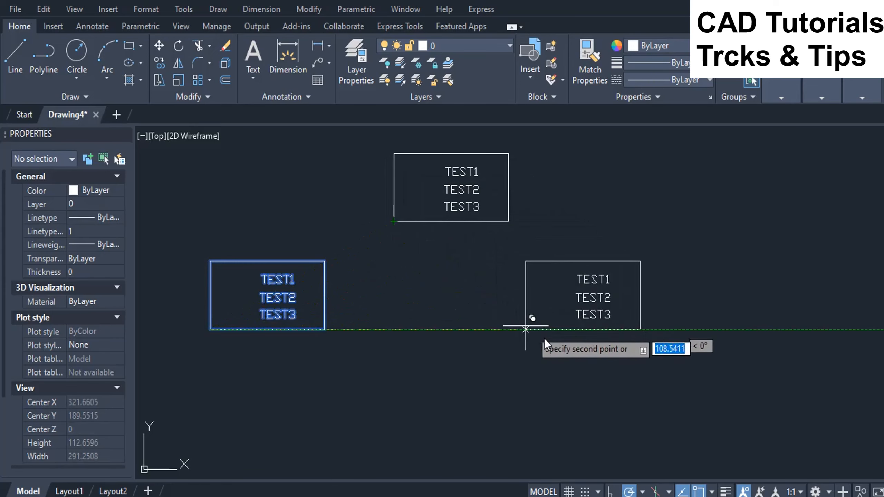
click(598, 335)
key(Escape)
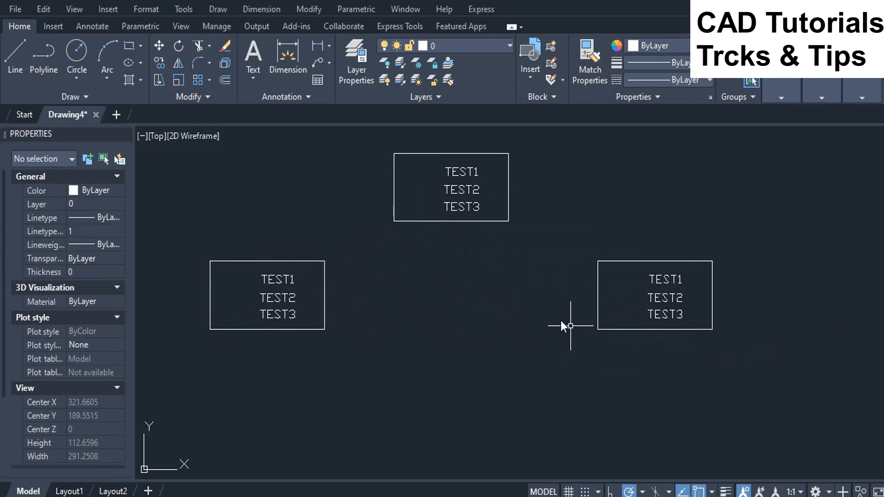
- Remove attribute tag 2 from block 123 with the Block Attribute Manager (BATTMAN), apply it to all copies, and undo the removal
scroll(507, 303, down, 2)
scroll(453, 289, up, 2)
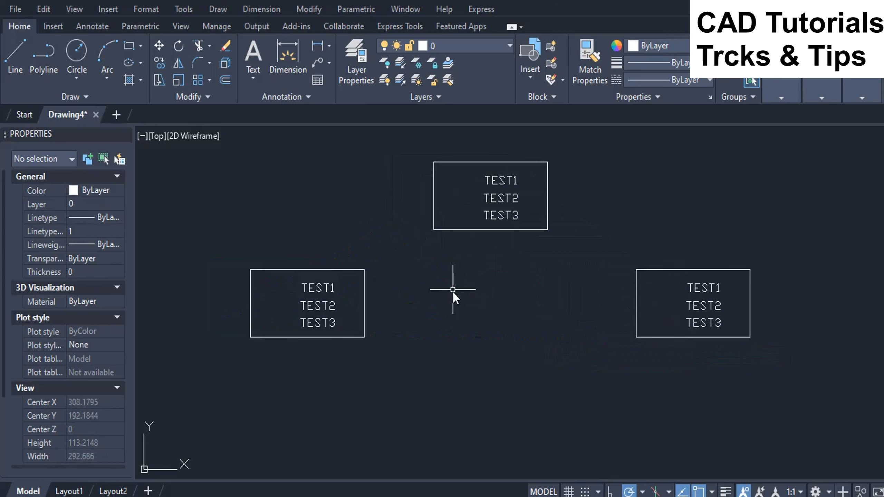
text(B)
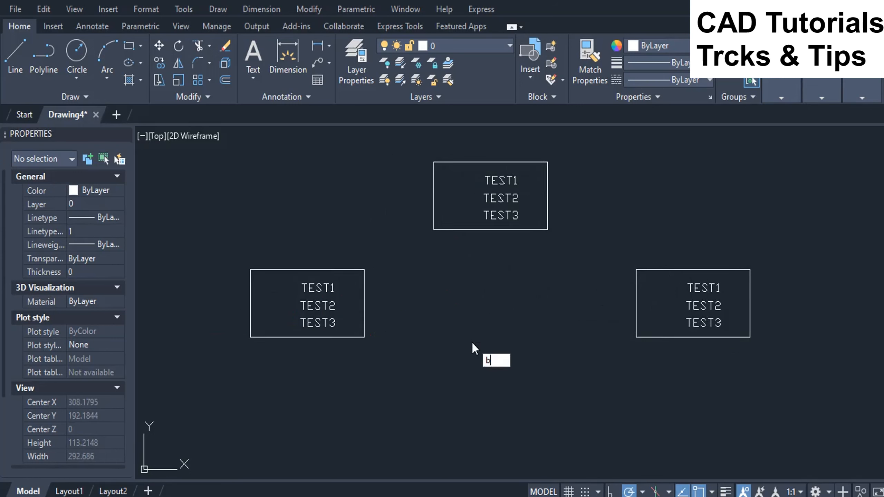
text(ATTMAN)
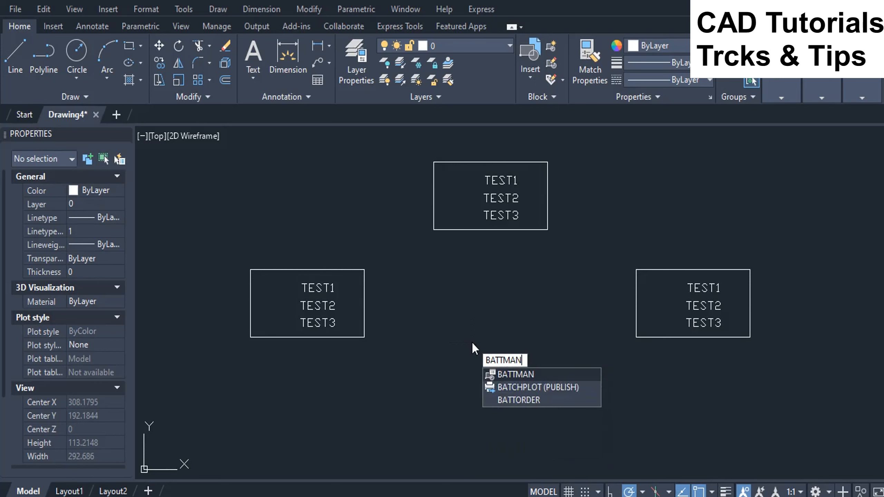
key(Return)
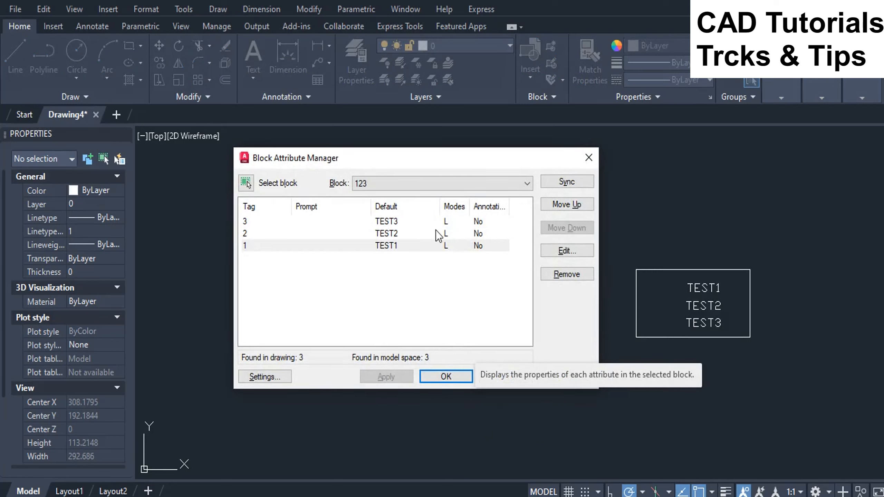
click(250, 235)
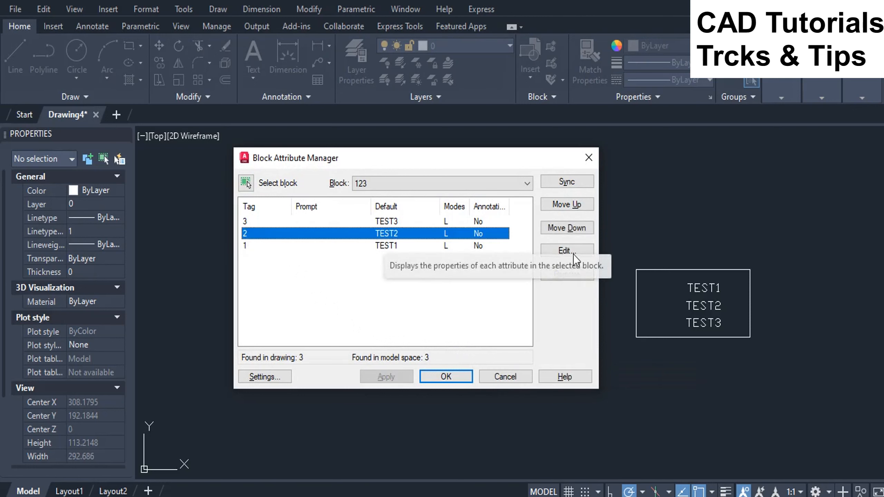
click(563, 279)
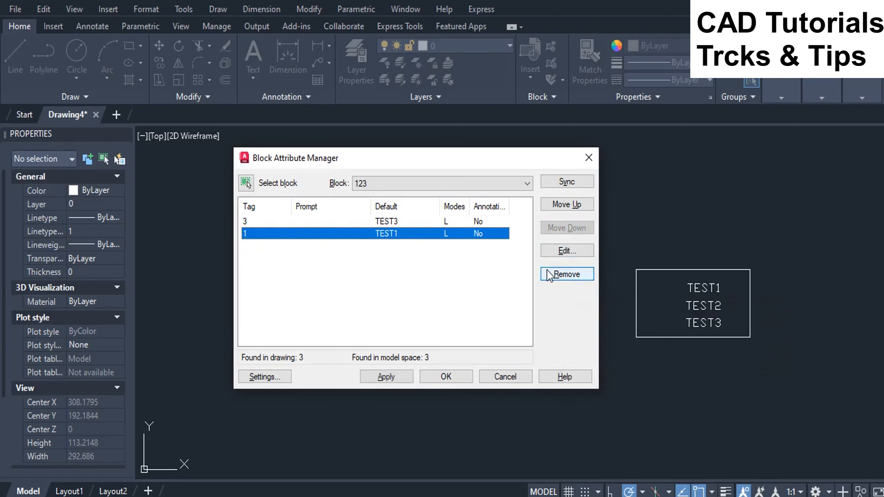
click(383, 378)
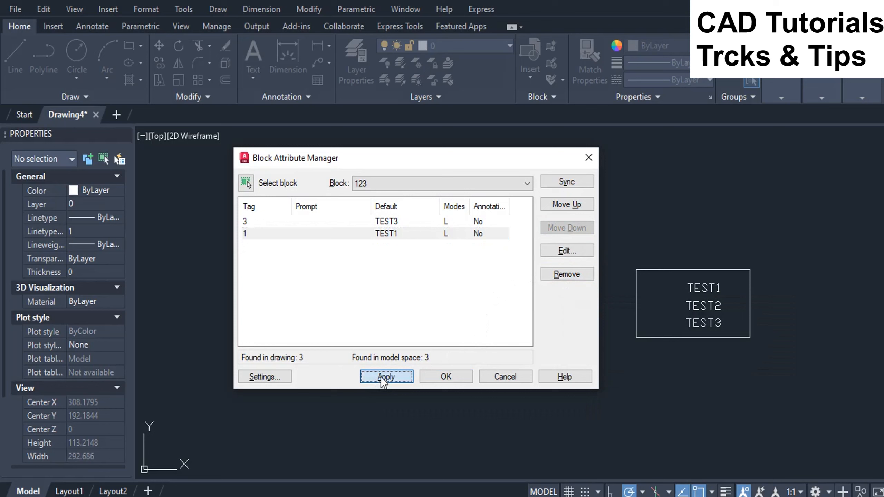
click(447, 378)
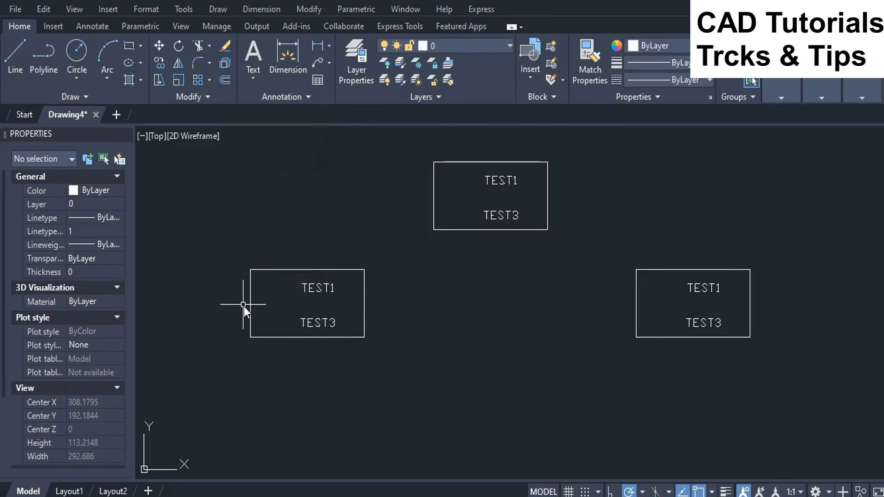
key(ctrl+z)
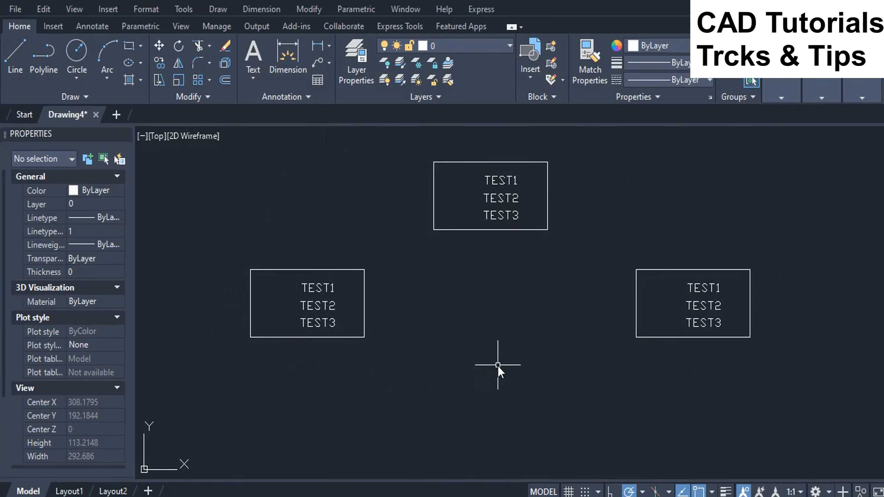
- Remove attribute tag 1 from block 123 with BATTMAN, apply it to all copies, and undo the removal
text(BATTMAN)
key(Return)
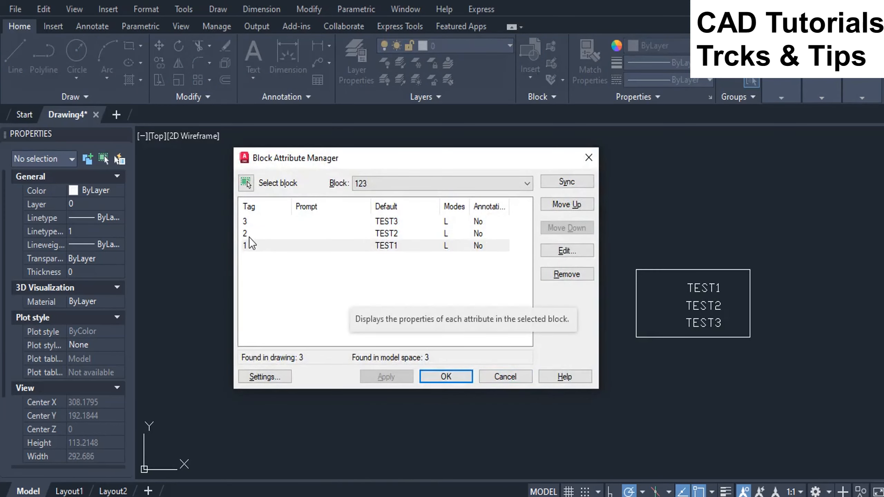
click(247, 246)
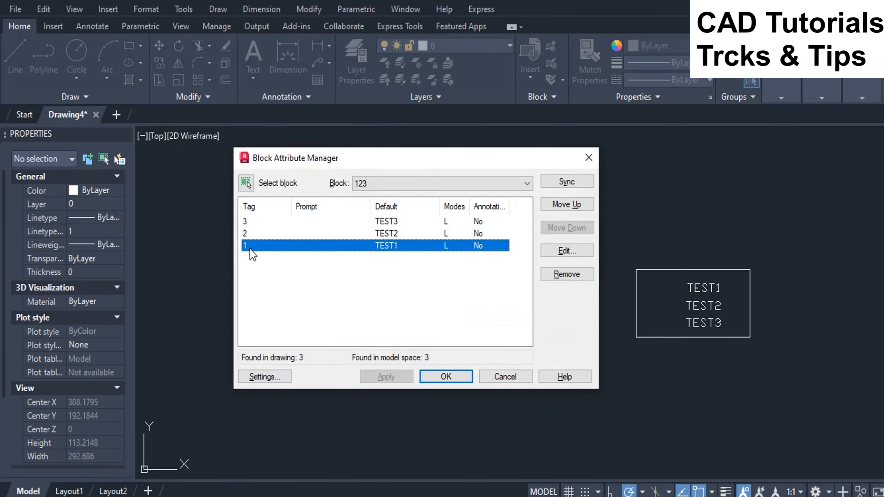
click(563, 275)
click(381, 381)
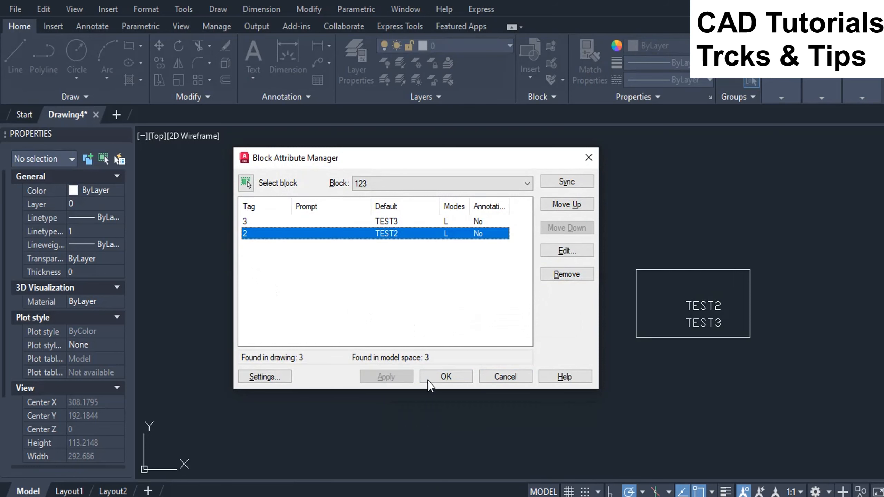
click(440, 376)
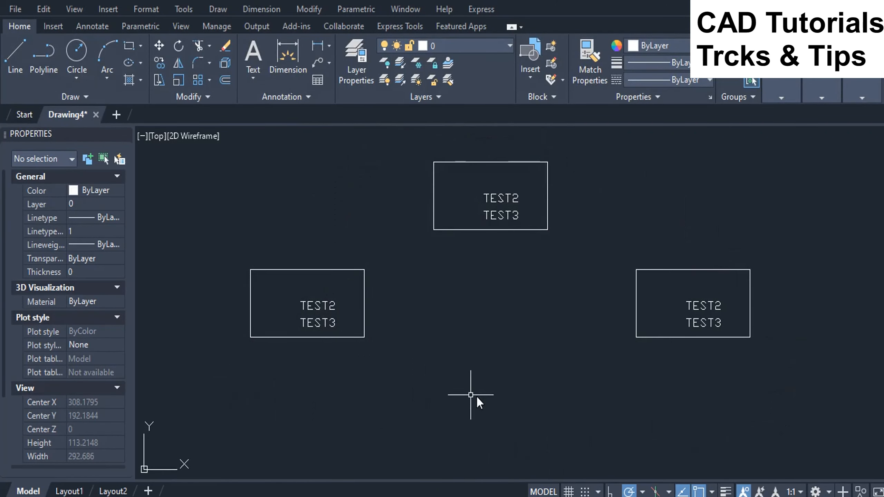
key(ctrl+z)
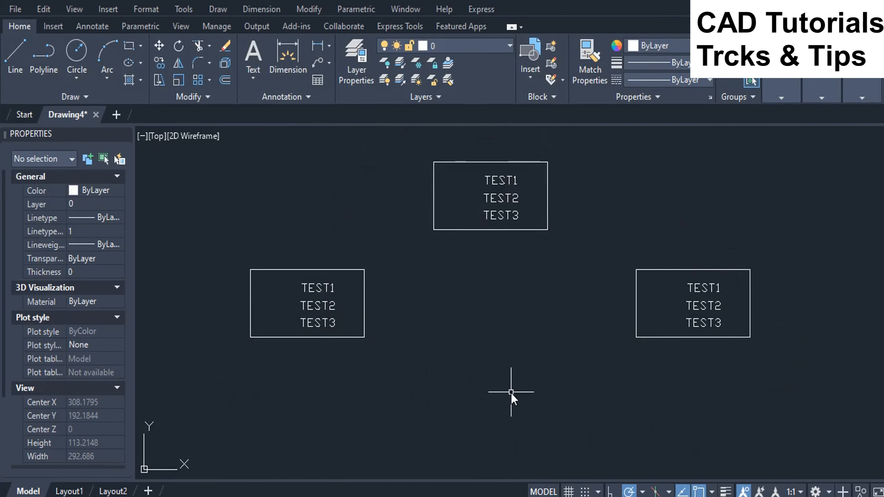
- Delete the value of attribute tag 1 in only the lower-left block with the Enhanced Attribute Editor, and apply the change
text(att)
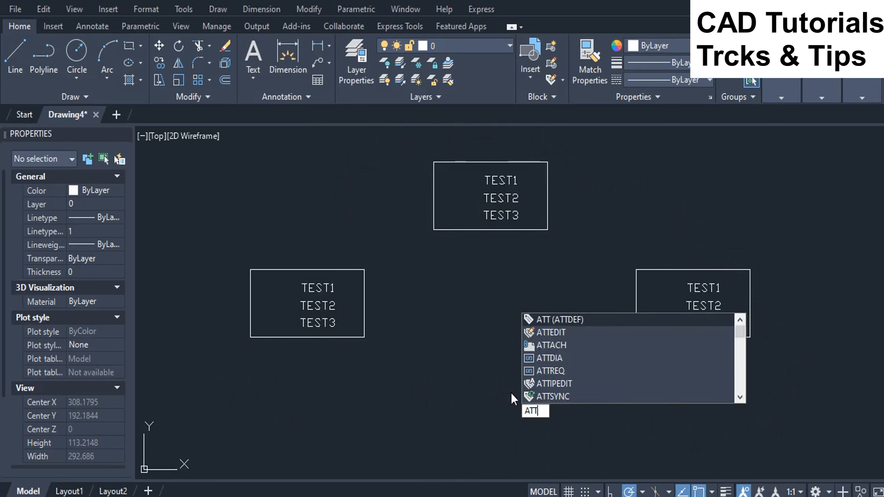
text(e)
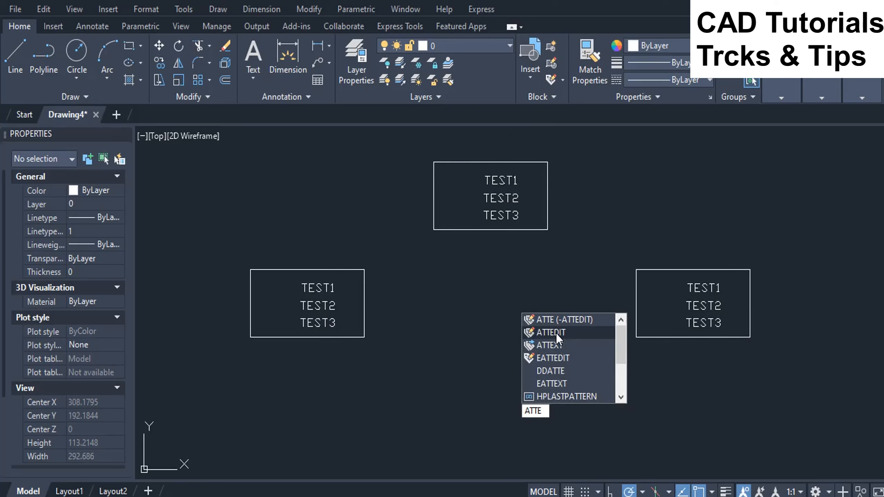
click(545, 334)
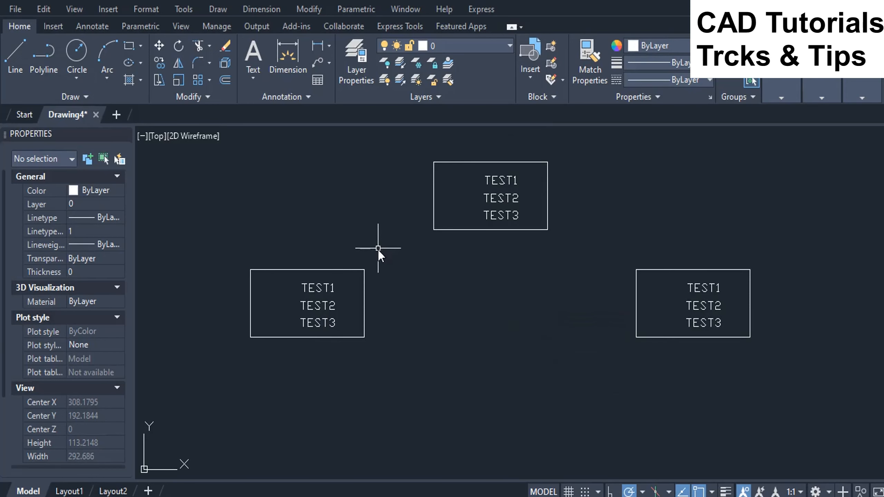
click(317, 288)
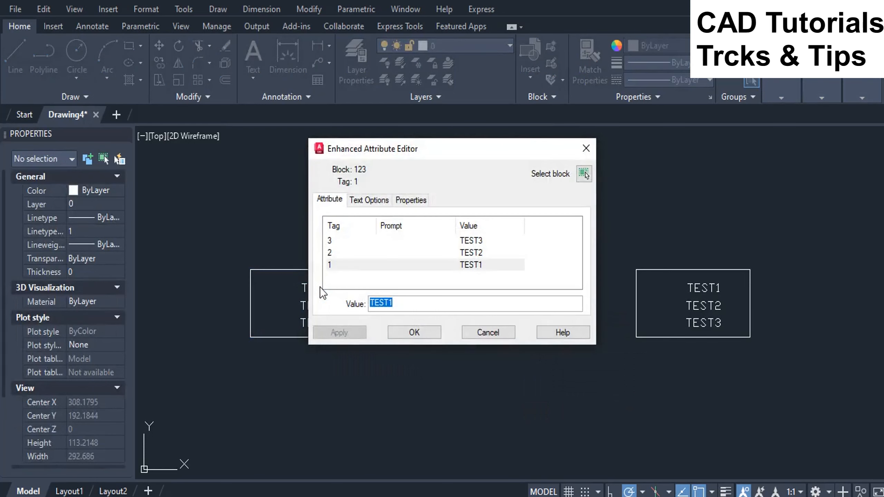
click(342, 264)
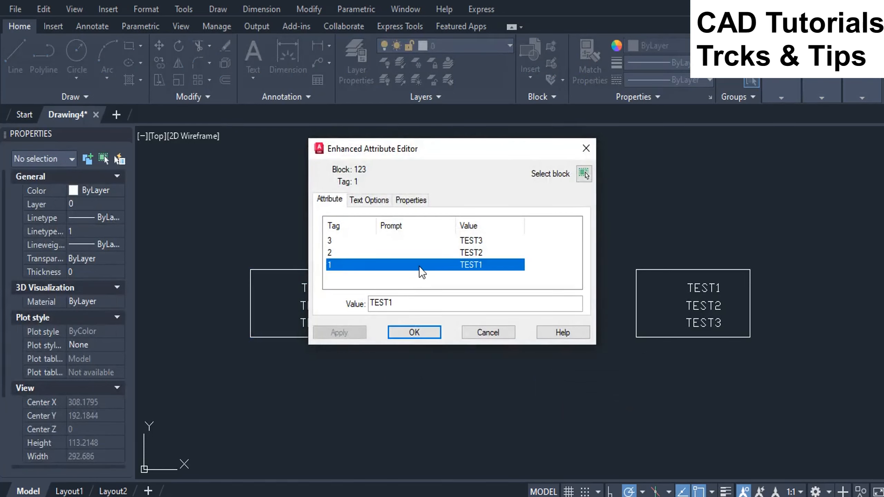
double_click(388, 300)
click(388, 300)
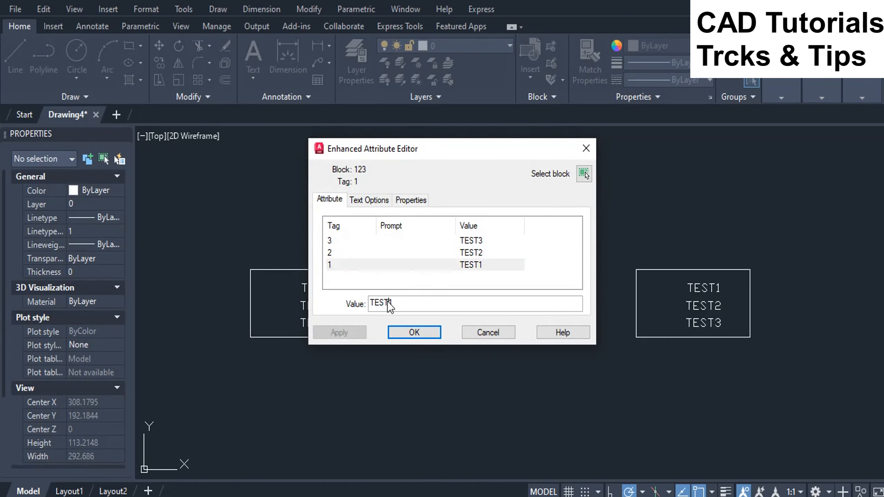
right_click(387, 301)
click(395, 299)
double_click(396, 301)
right_click(392, 305)
click(413, 380)
drag(458, 152, 563, 174)
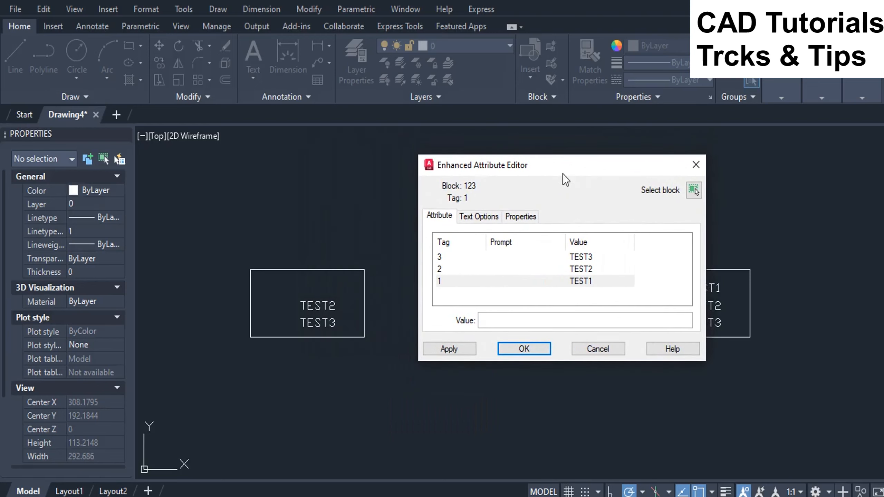
click(440, 349)
click(514, 350)
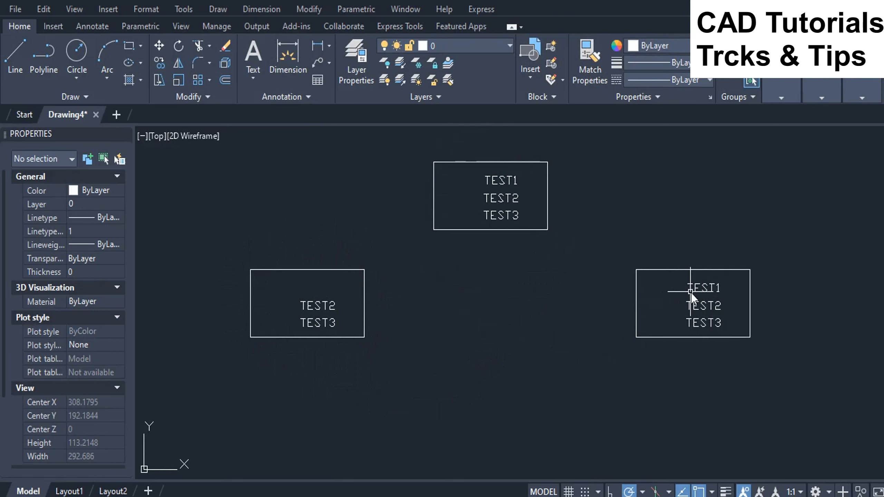
- Delete the value of attribute tag 2 in the lower-right block with the Enhanced Attribute Editor
double_click(697, 306)
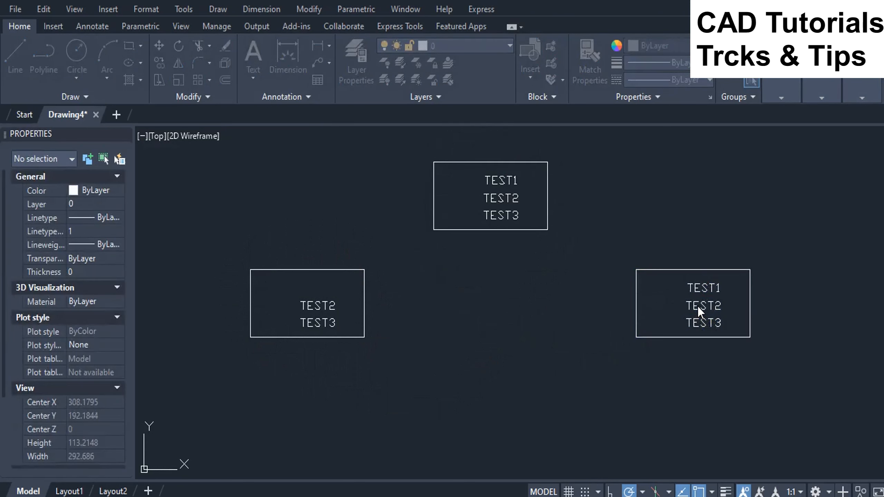
click(453, 268)
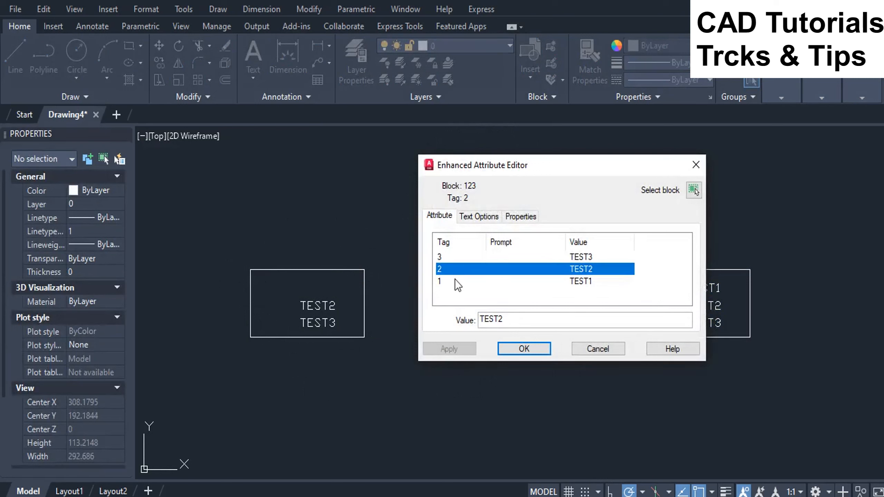
double_click(524, 319)
right_click(499, 320)
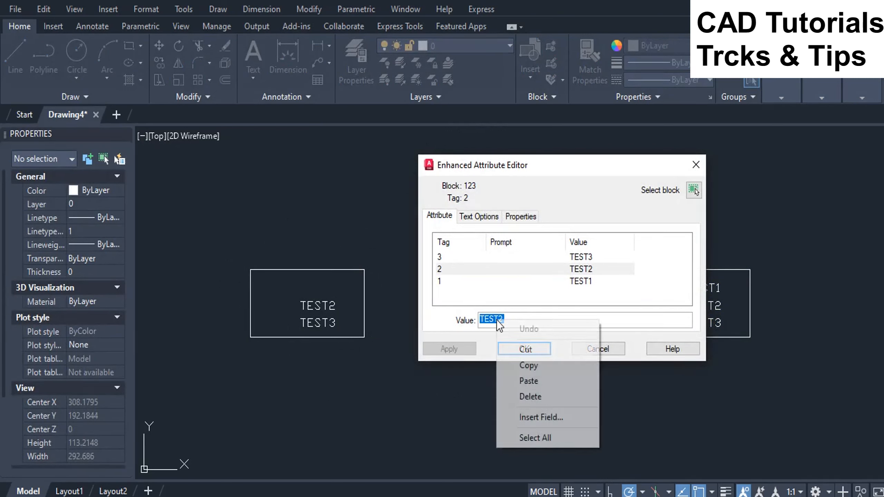
click(528, 398)
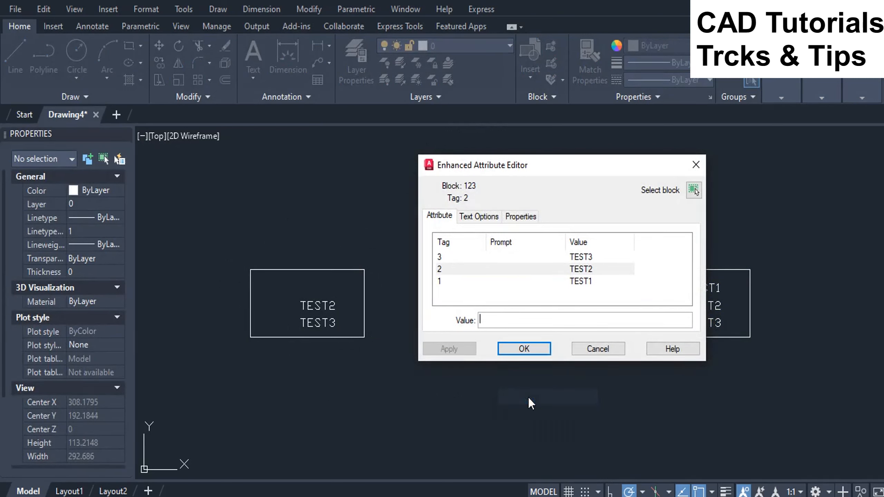
click(524, 349)
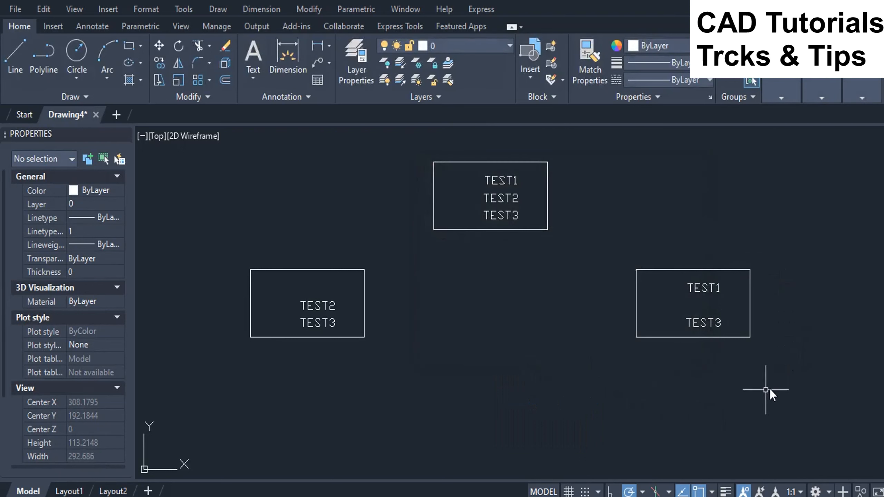
- Delete the value of attribute tag 3 in the upper block with the Enhanced Attribute Editor
scroll(535, 181, up, 2)
scroll(510, 226, down, 2)
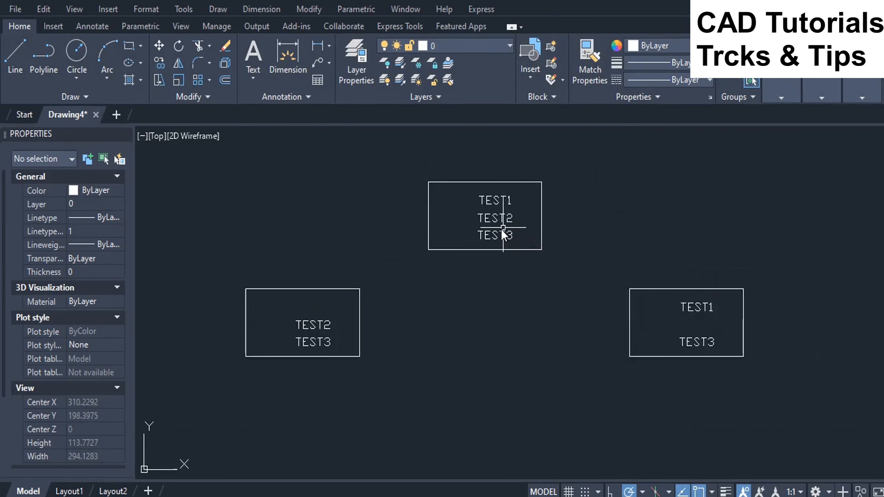
click(494, 236)
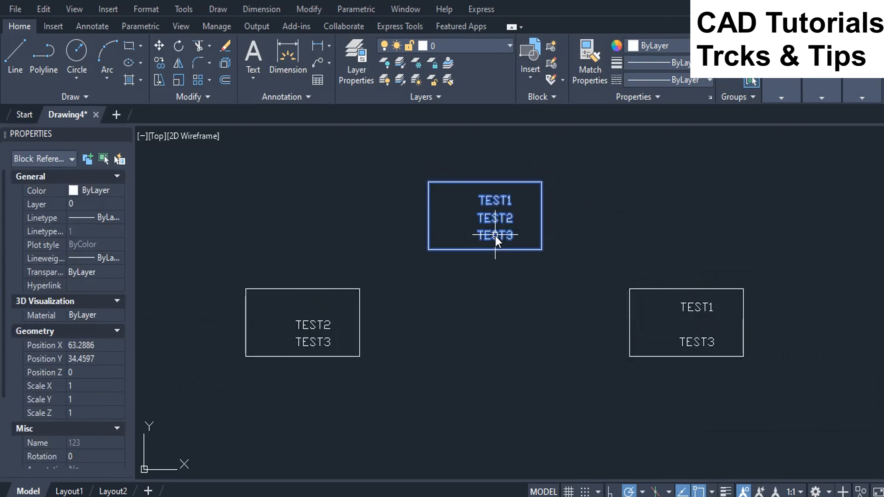
double_click(497, 240)
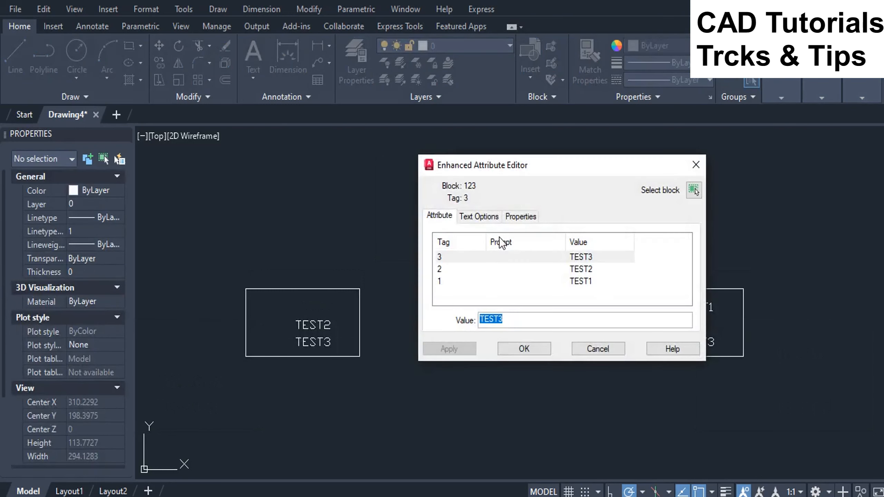
click(467, 260)
click(504, 319)
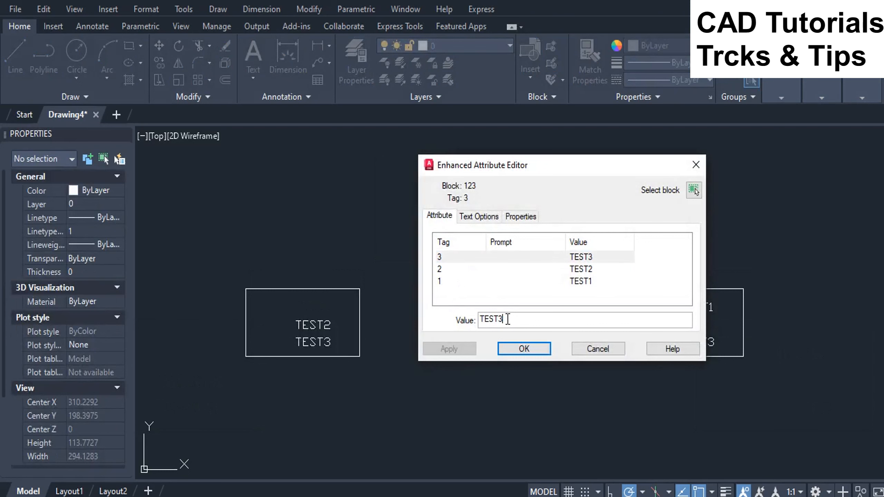
double_click(493, 318)
right_click(496, 320)
click(521, 396)
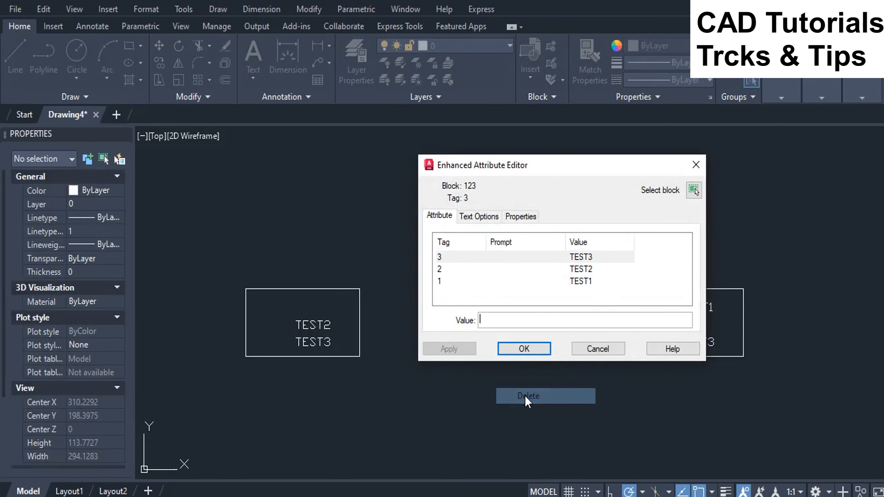
click(525, 349)
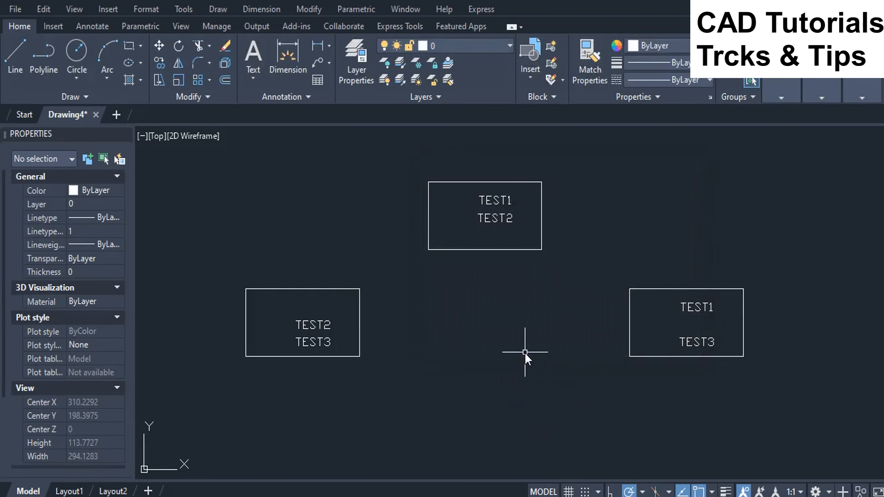